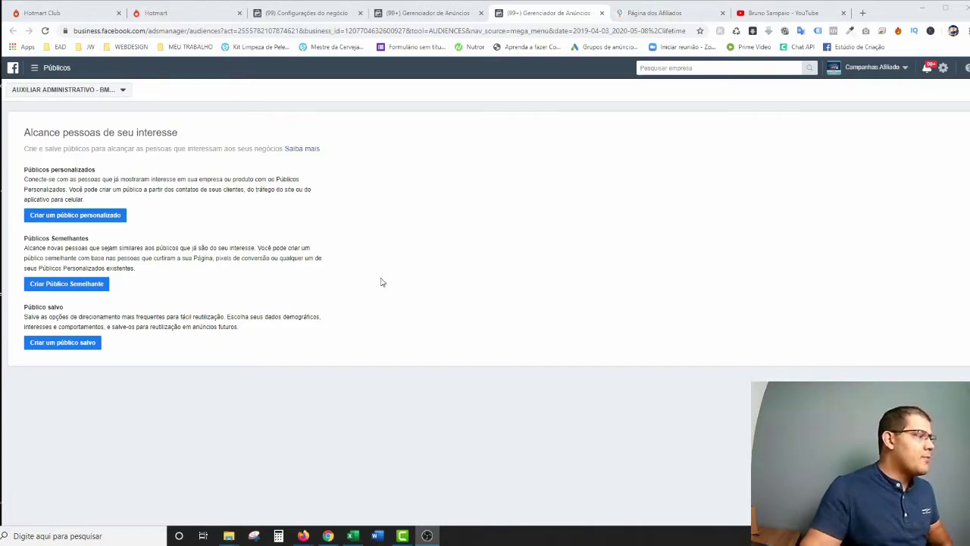
Start a custom audience from a customer list and specify that the list includes a customer value column
left_click(87, 219)
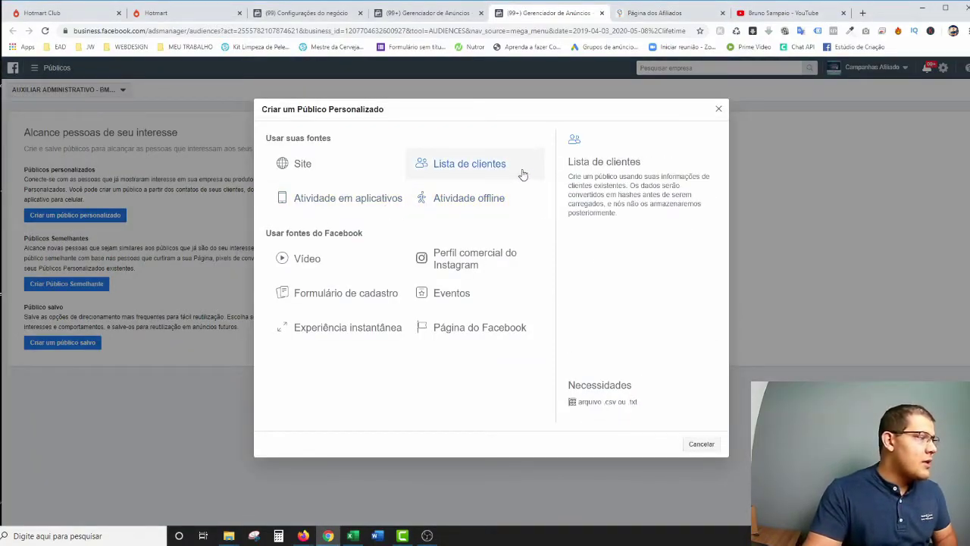
left_click(485, 172)
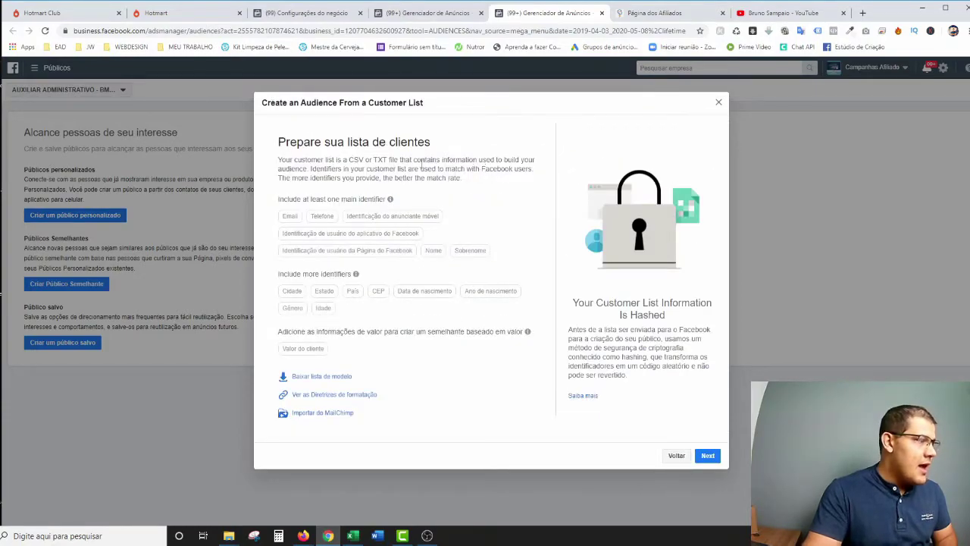
left_click(707, 457)
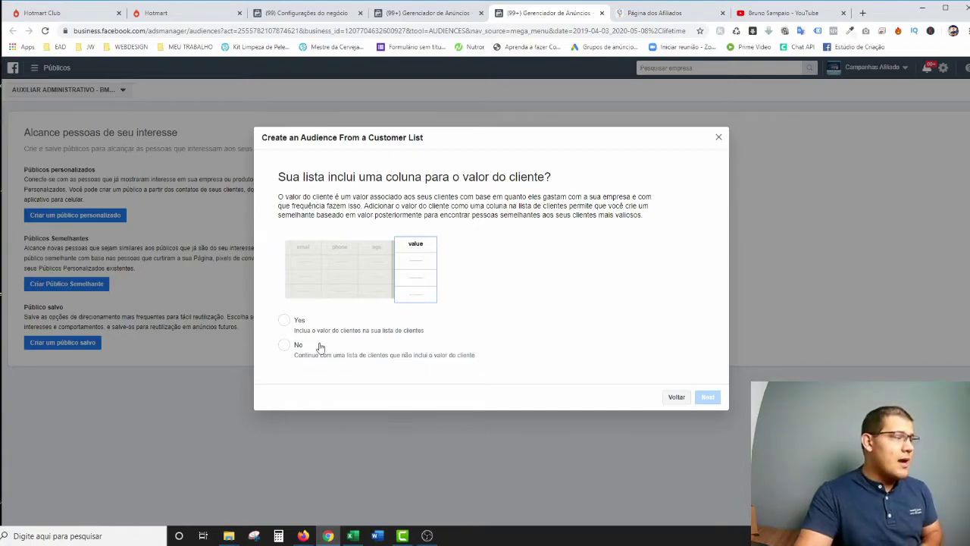
left_click(284, 320)
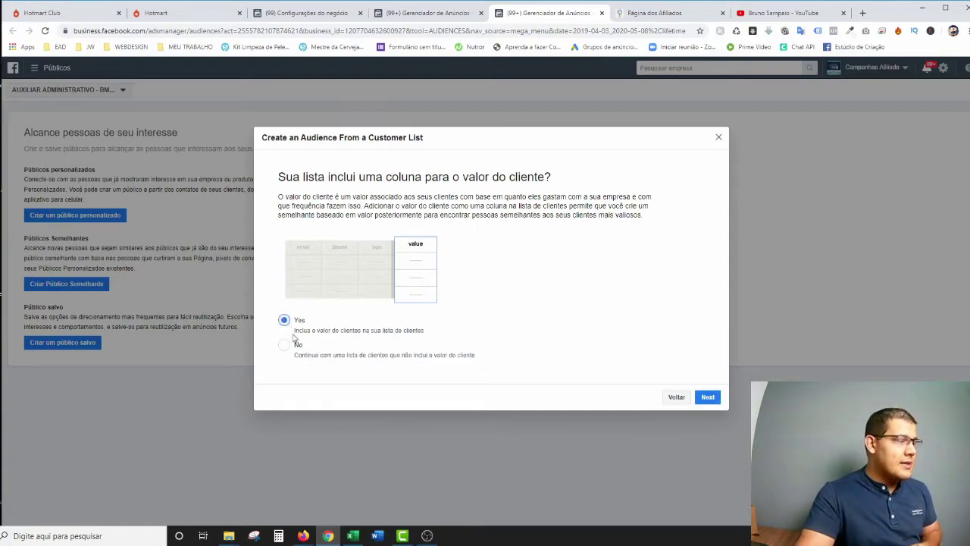
left_click(707, 399)
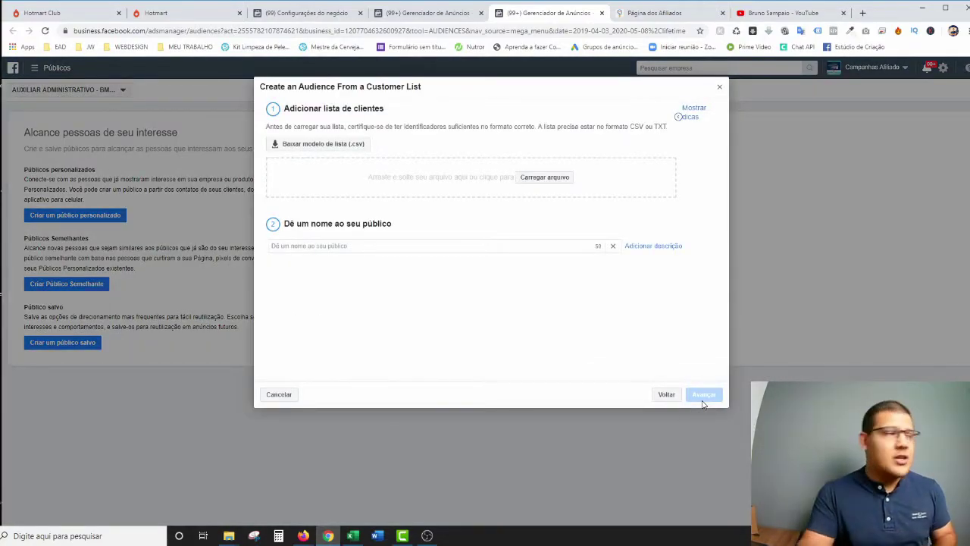
Download cartao-de-credito.csv from the LISTA DE CLIENTES folder of the Auxiliar Administrativo support material in Google Drive, saving it to Downloads
left_click(665, 12)
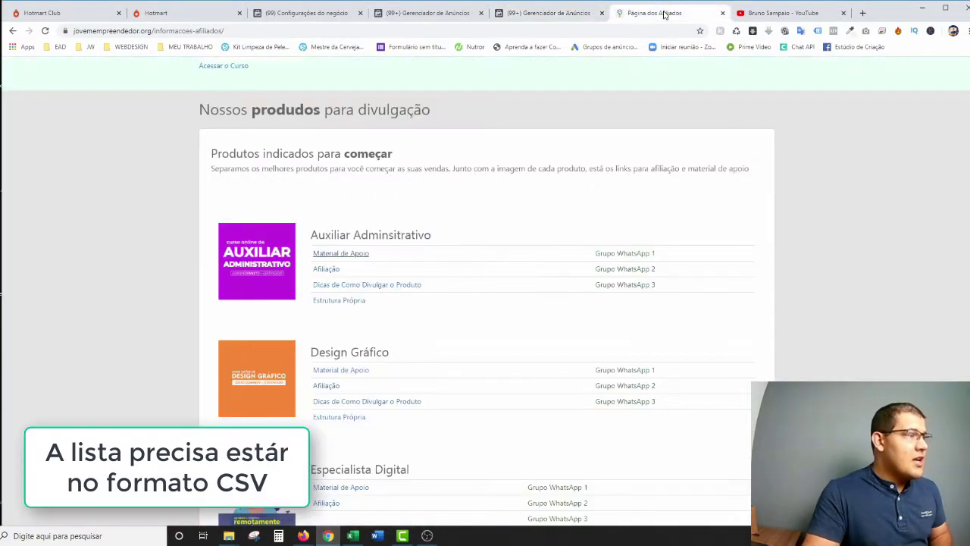
left_click(341, 254)
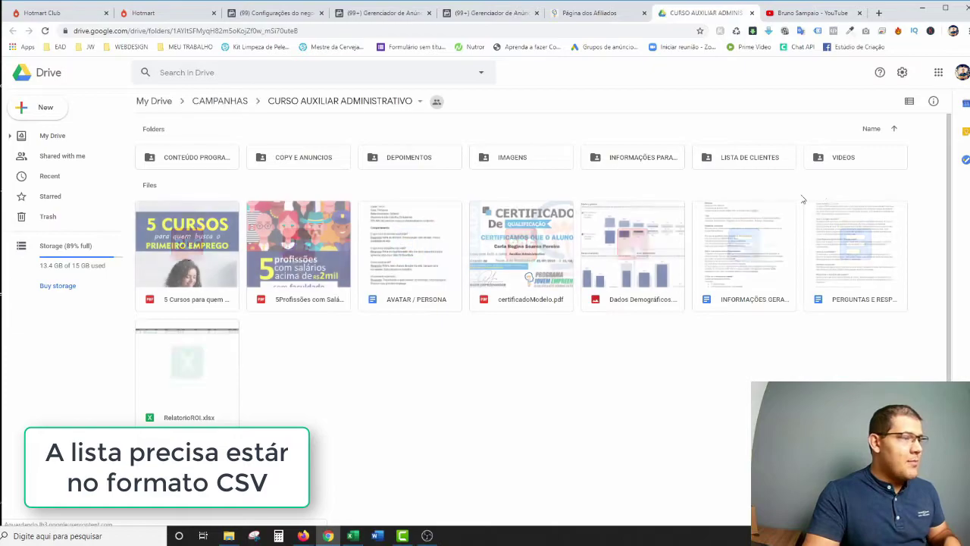
double_click(732, 158)
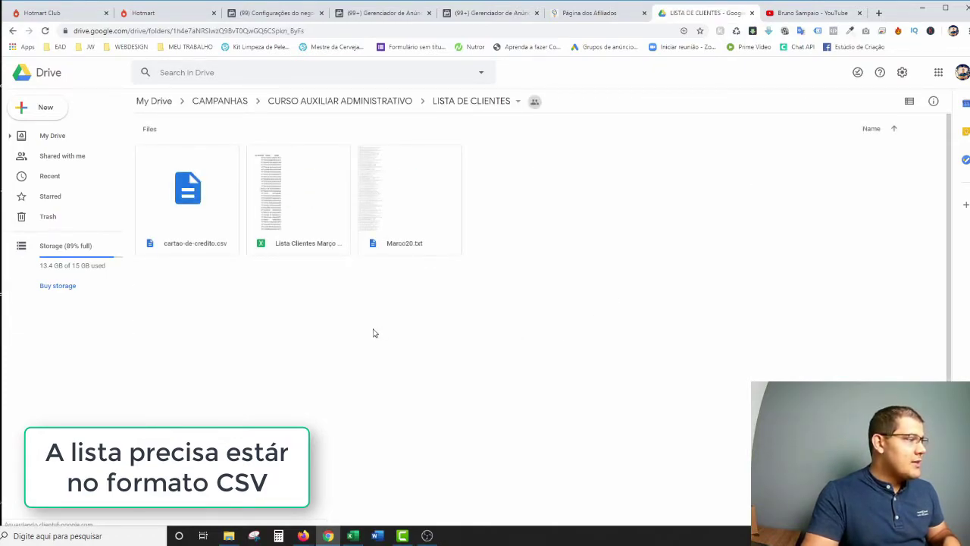
right_click(206, 221)
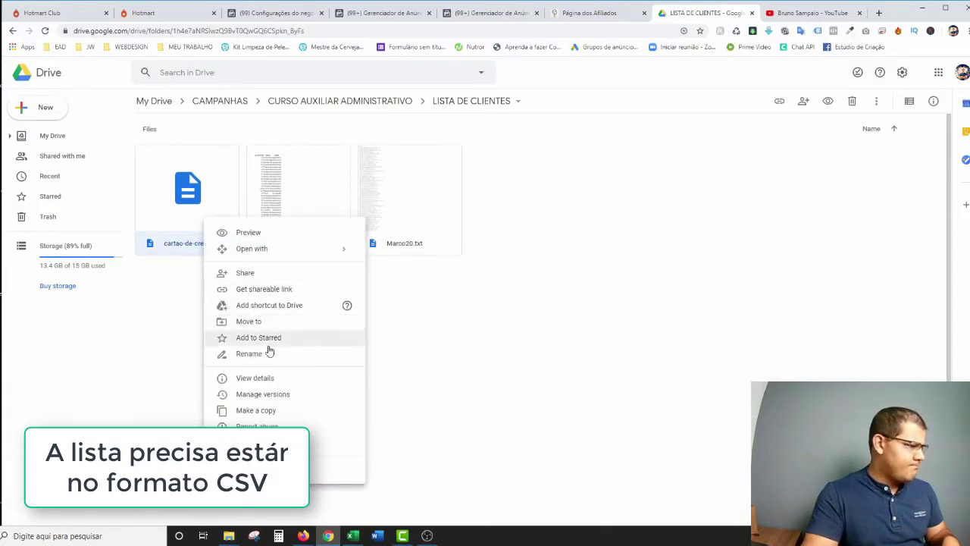
left_click(265, 443)
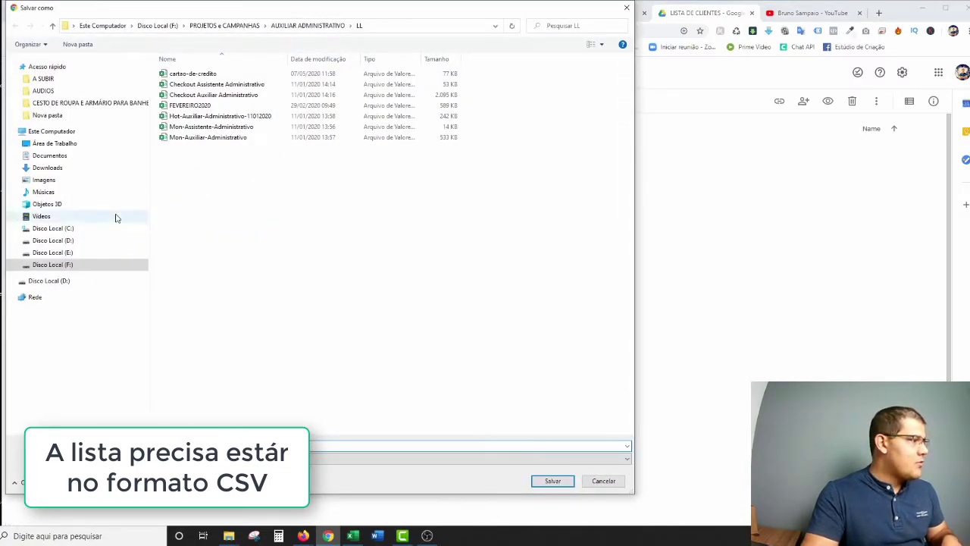
left_click(47, 167)
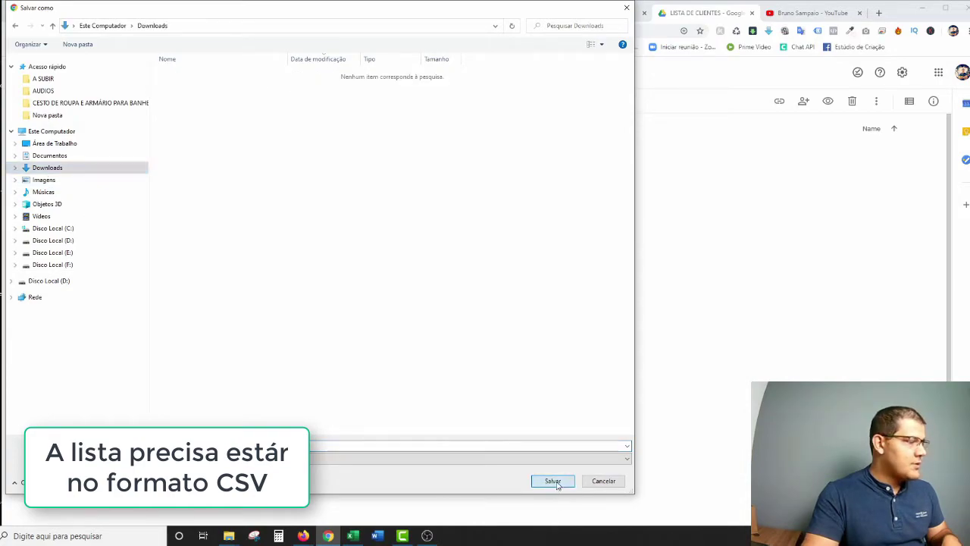
left_click(553, 481)
Return to Facebook's audience creation and upload the downloaded cartao-de-credito (1).csv as the customer list
left_click(492, 15)
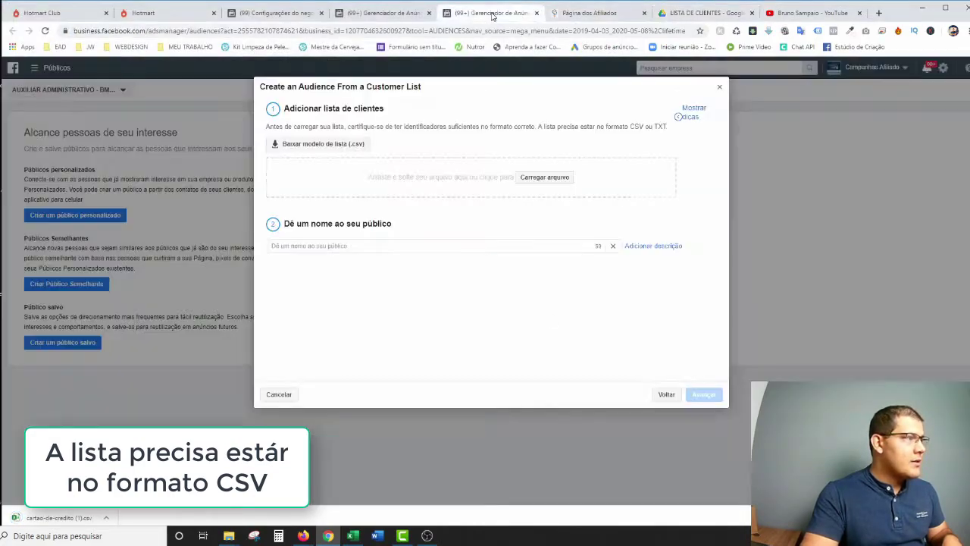
left_click(549, 178)
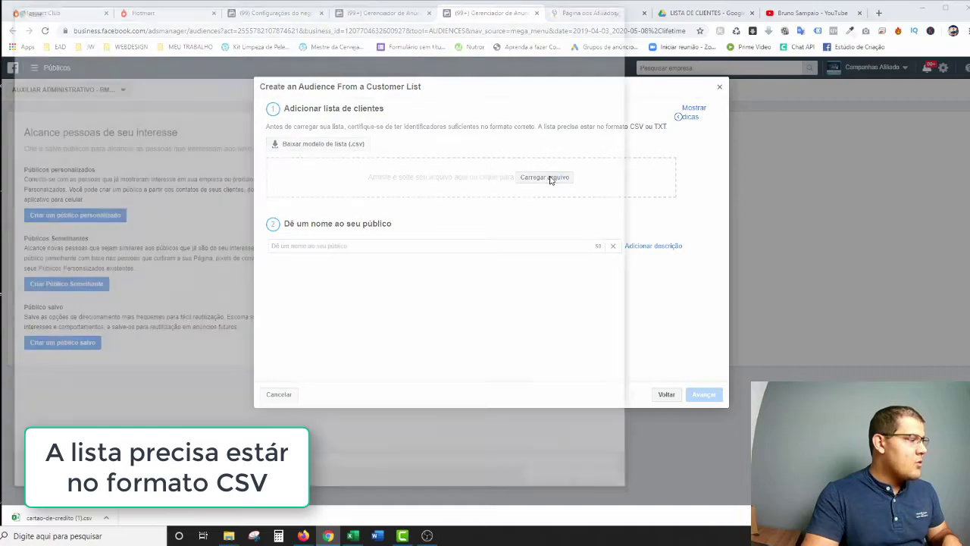
left_click(68, 67)
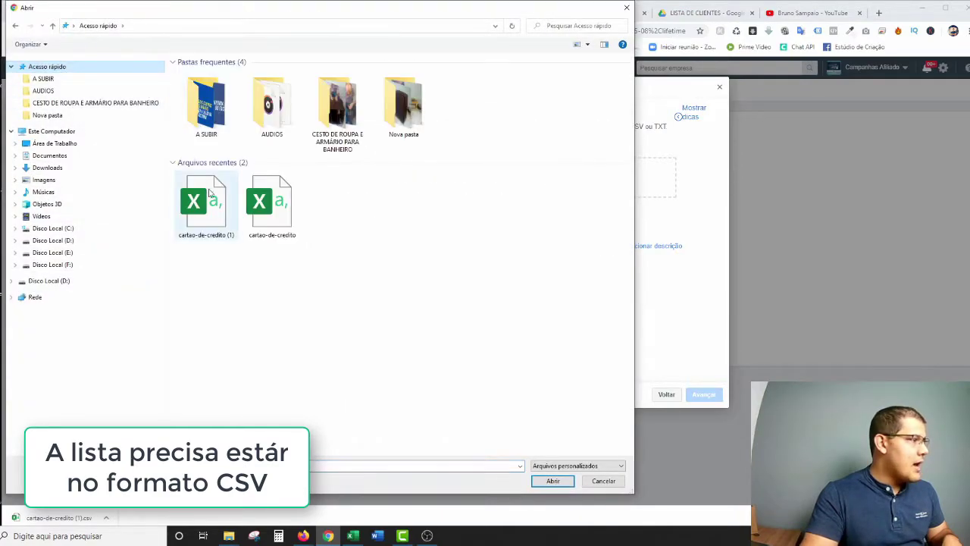
double_click(199, 228)
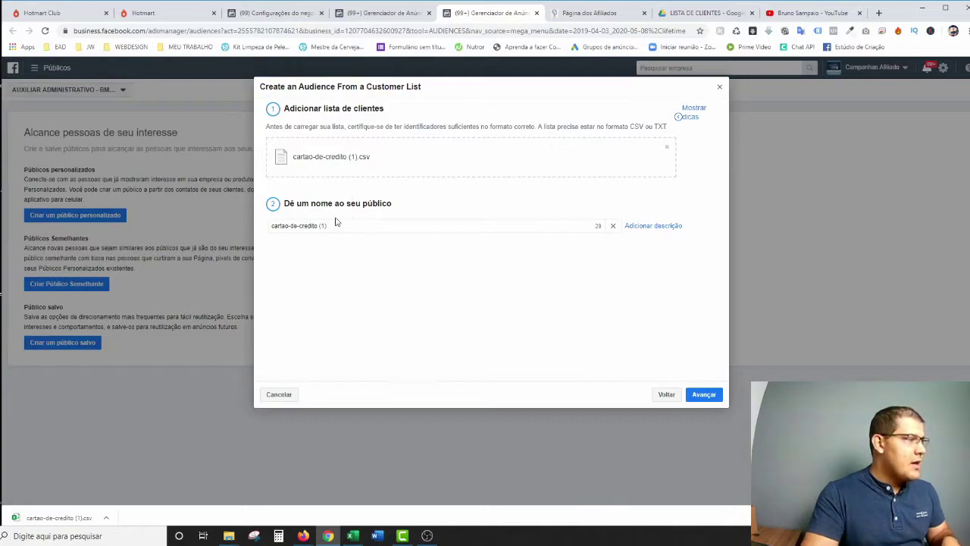
Name the audience "Lista de Clientes Cartão de Crédito" and continue to the customer value setup
left_click_drag(342, 226, 239, 233)
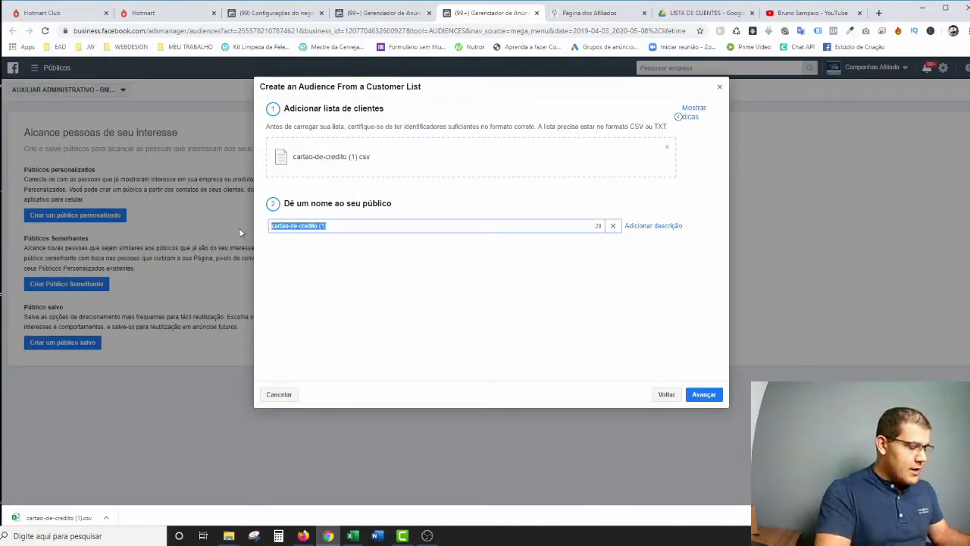
type("Lista de Clientes Car")
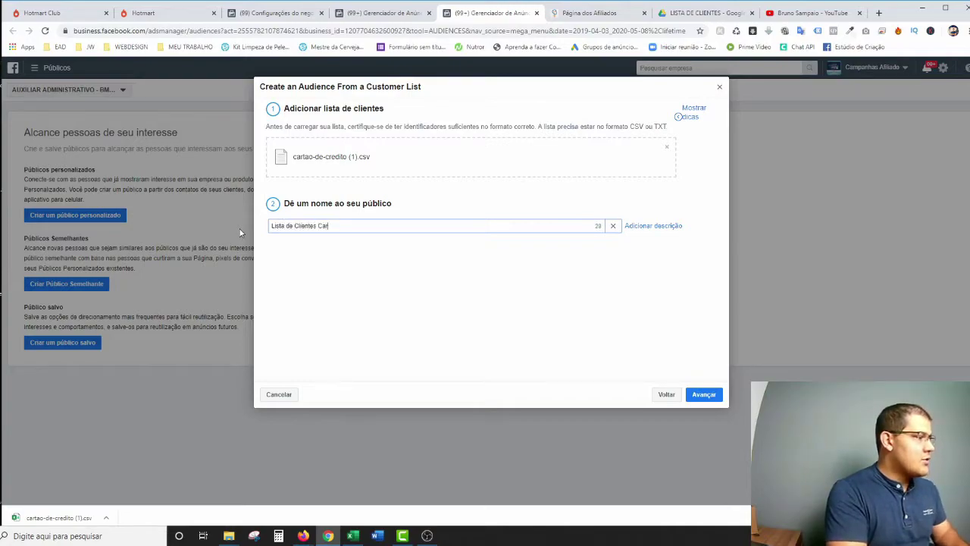
type("tão de Crédito")
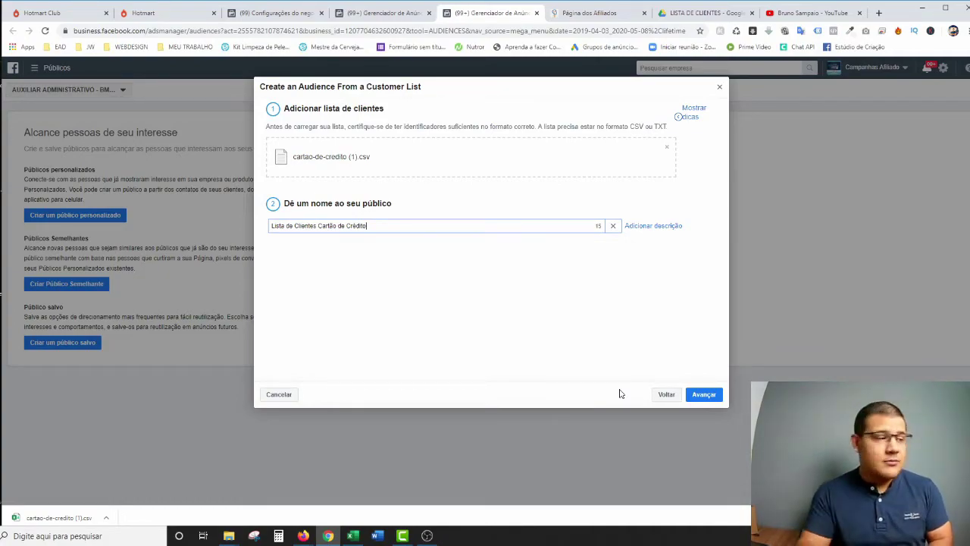
left_click(696, 396)
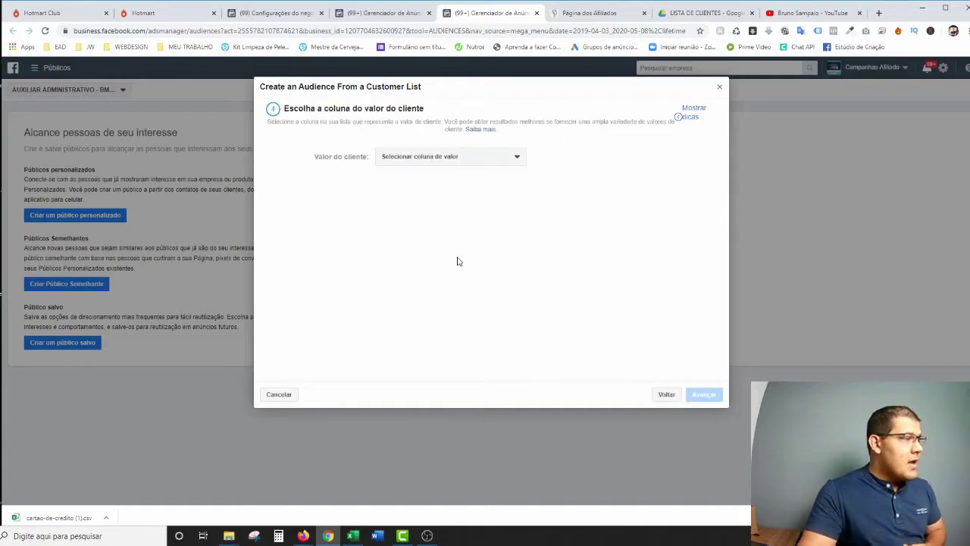
Set the "Preço do Produto" column as the customer value and continue to the data mapping
left_click(499, 161)
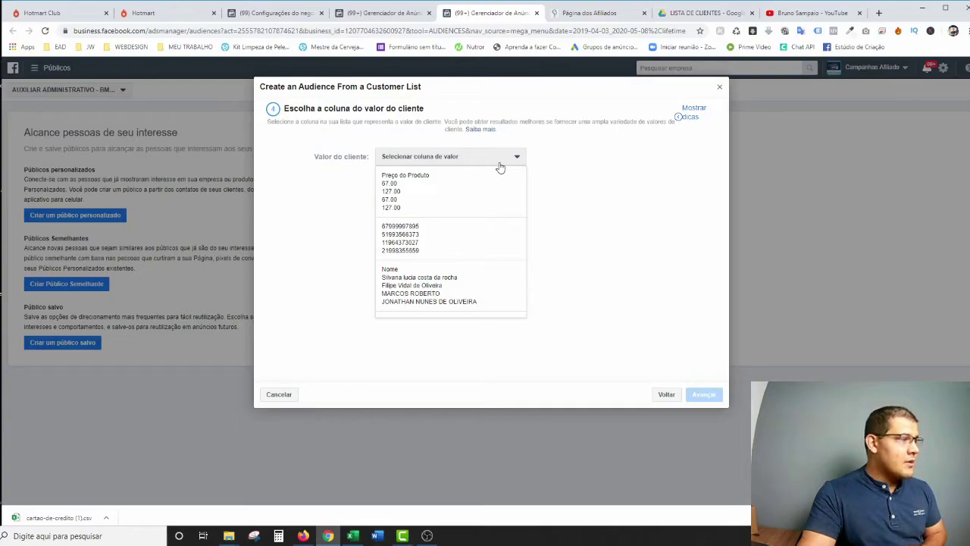
left_click(410, 196)
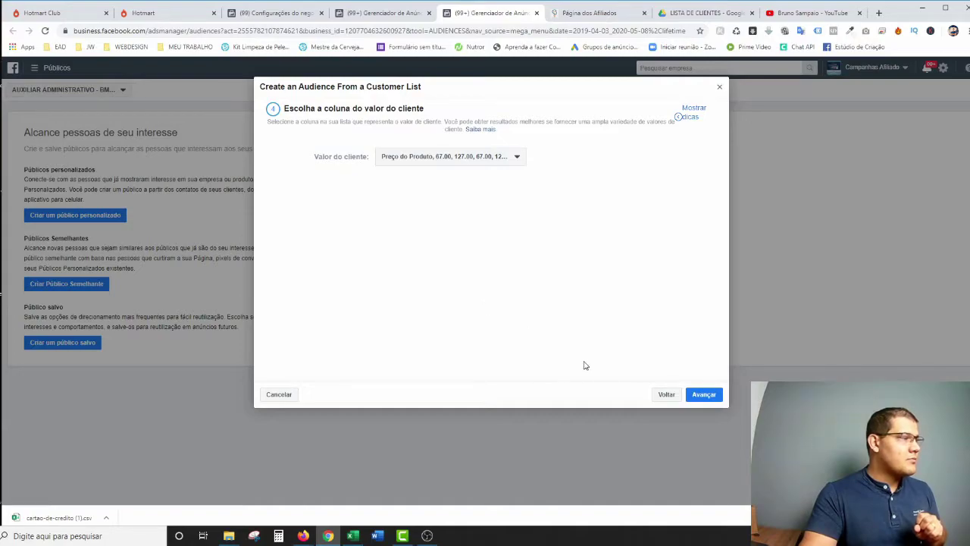
left_click(703, 397)
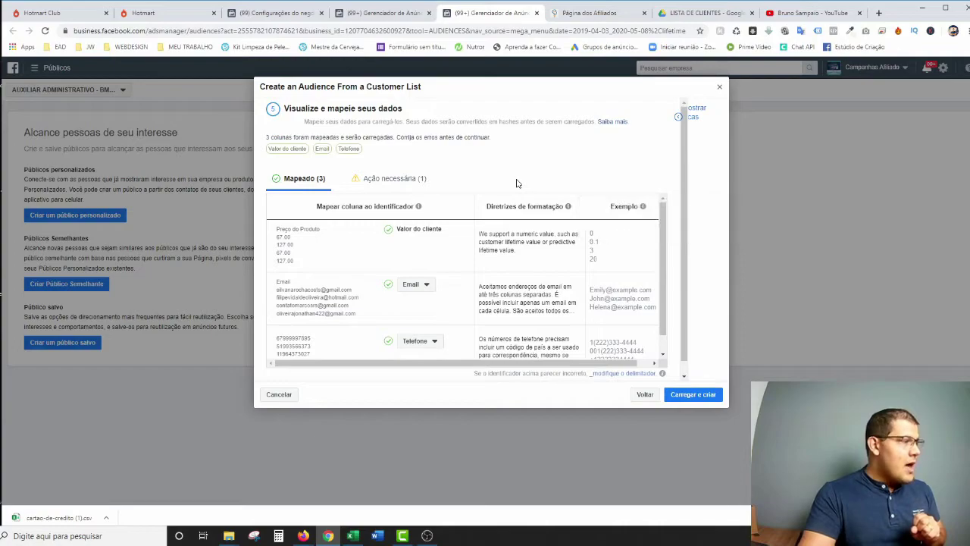
Review the mapped columns and map the unassigned name column to the Nome identifier
scroll(516, 183, "down", 1)
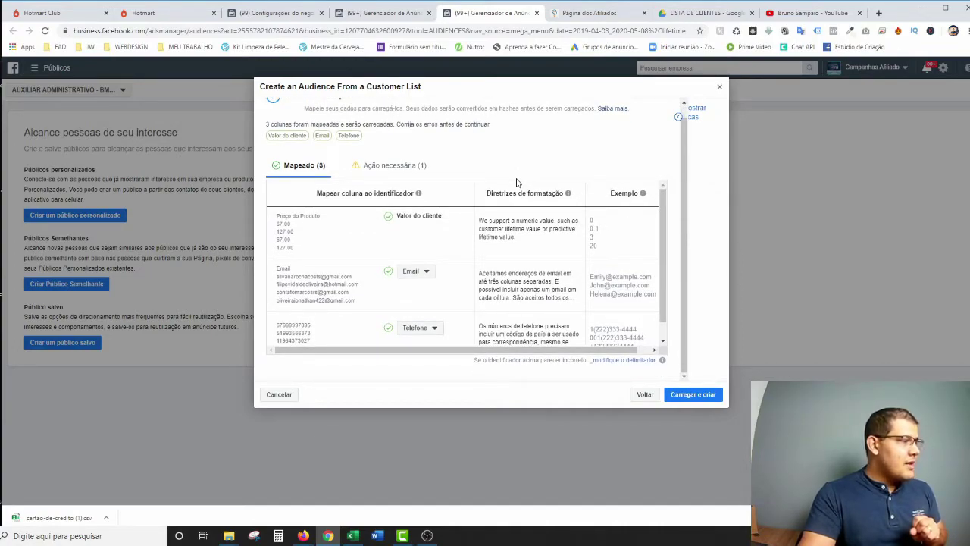
scroll(591, 304, "down", 1)
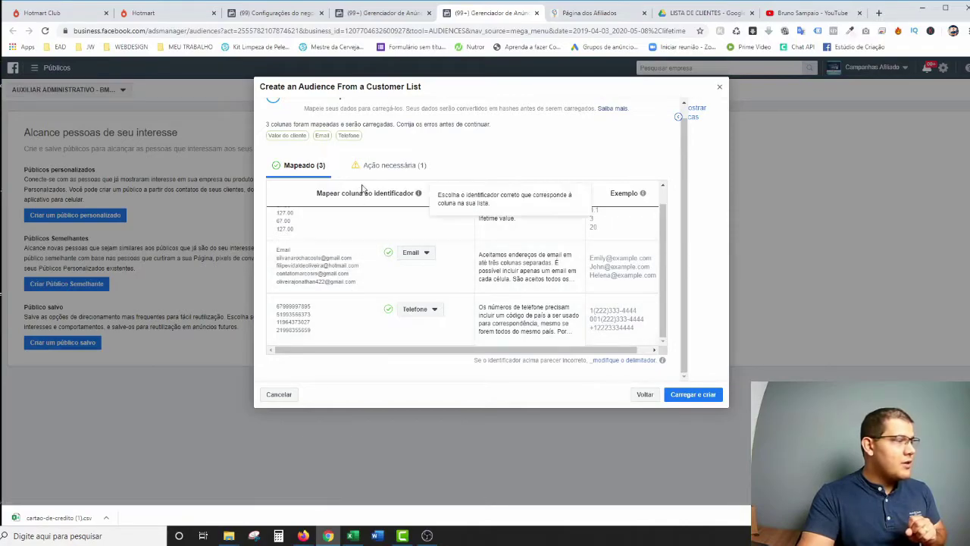
left_click(389, 165)
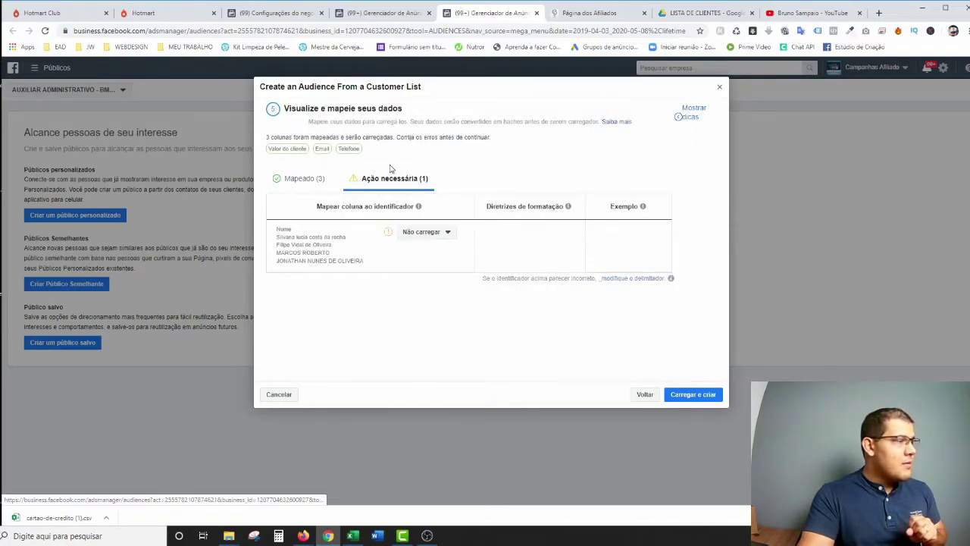
left_click(433, 235)
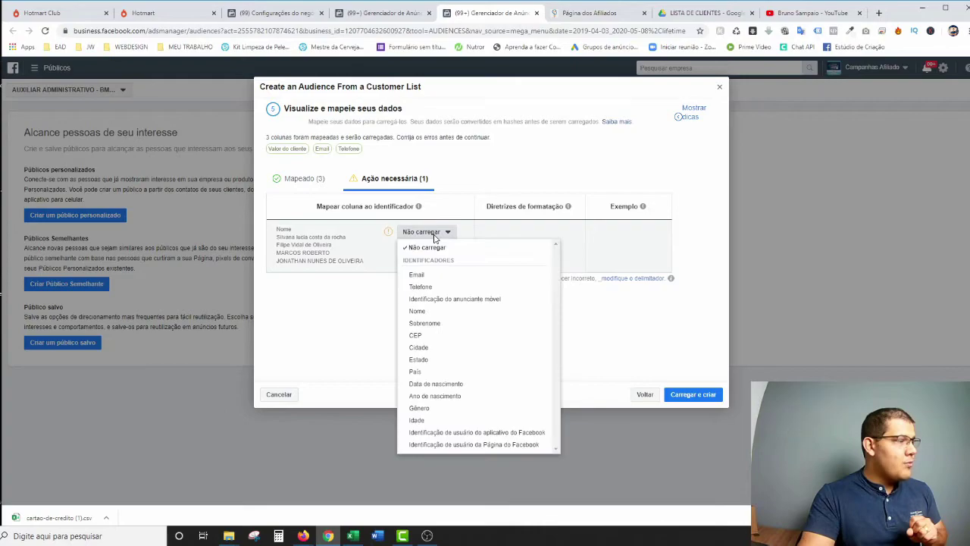
left_click(340, 192)
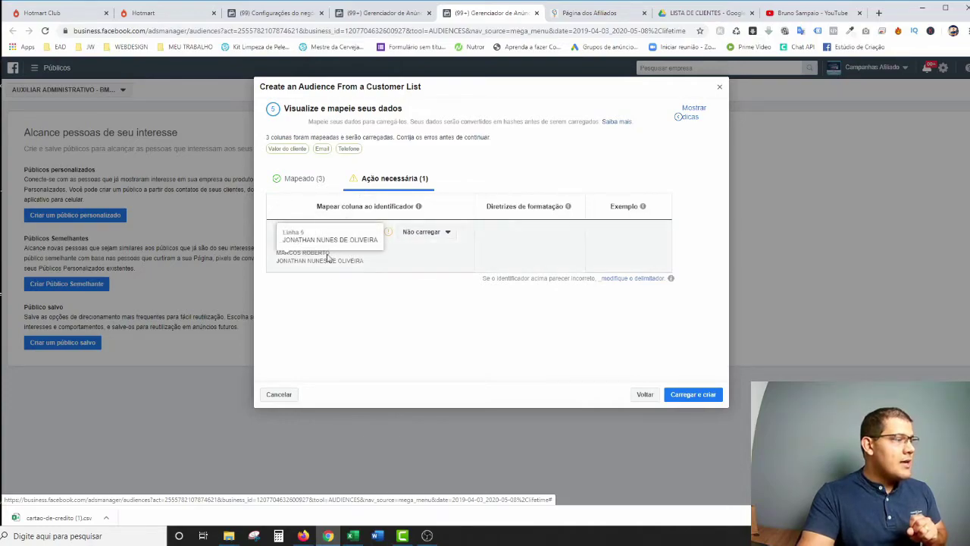
left_click(428, 234)
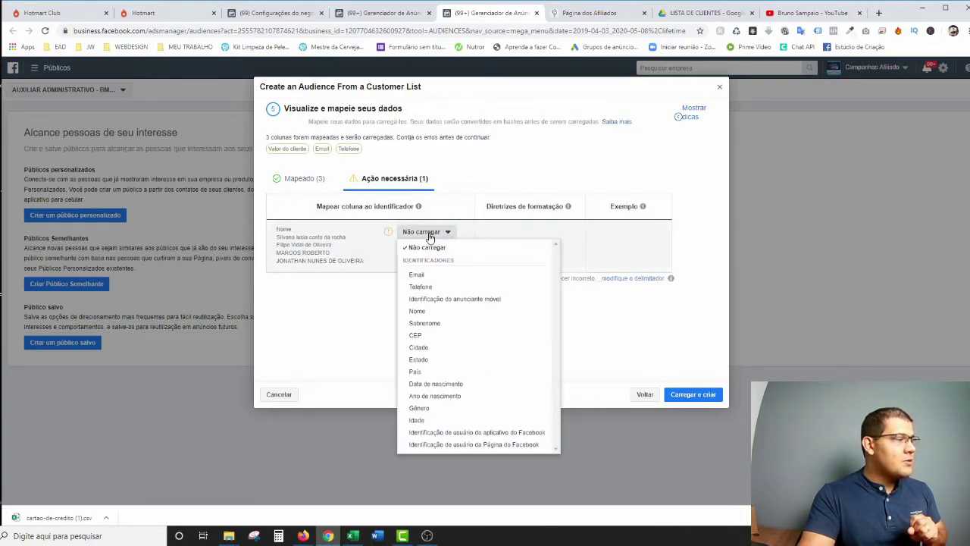
left_click(451, 314)
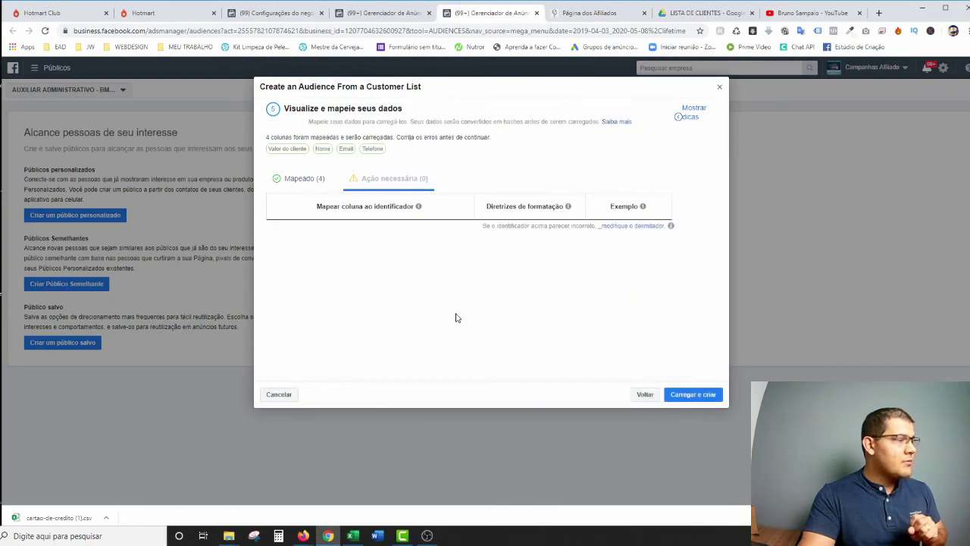
Check the mapped columns, upload the customer list to create the audience, and return to the audience list
left_click(305, 180)
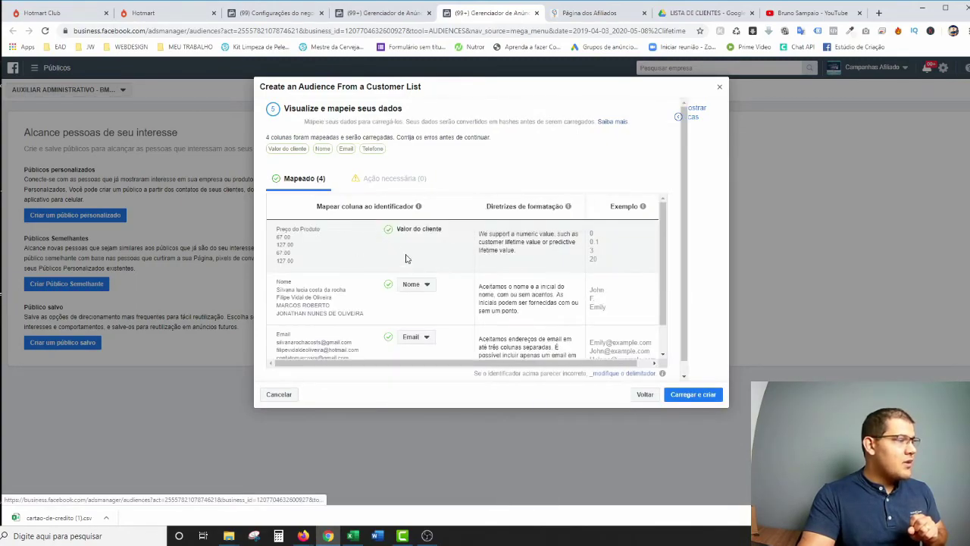
scroll(435, 238, "down", 2)
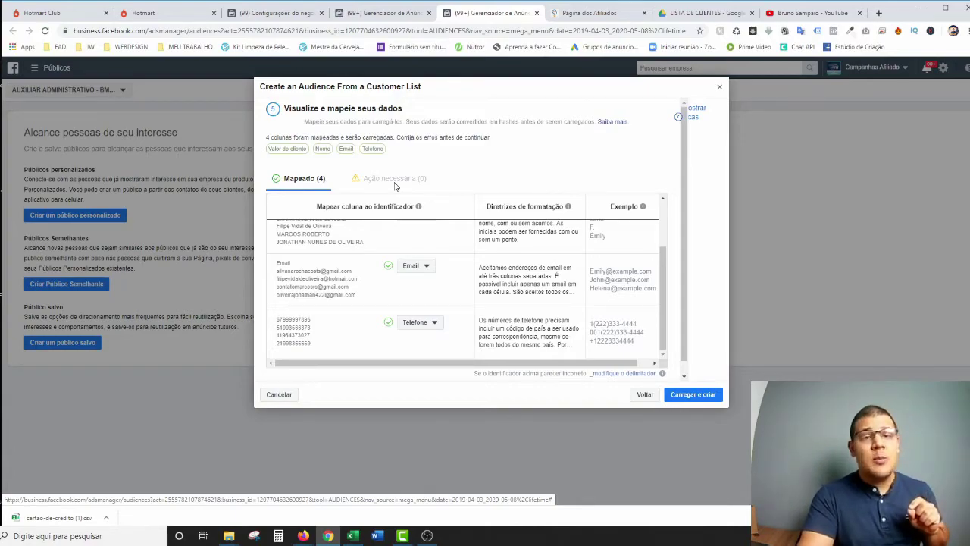
left_click(628, 373)
left_click(691, 397)
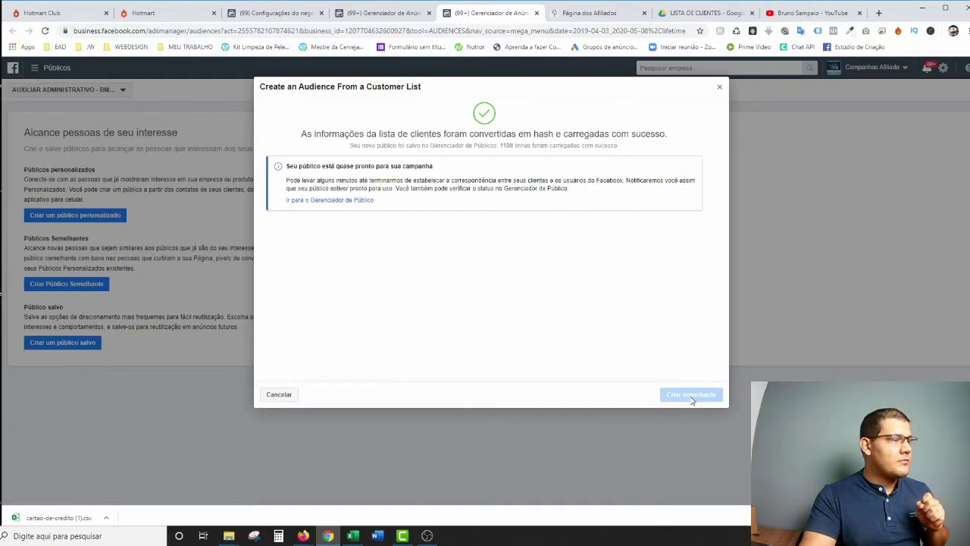
left_click(691, 394)
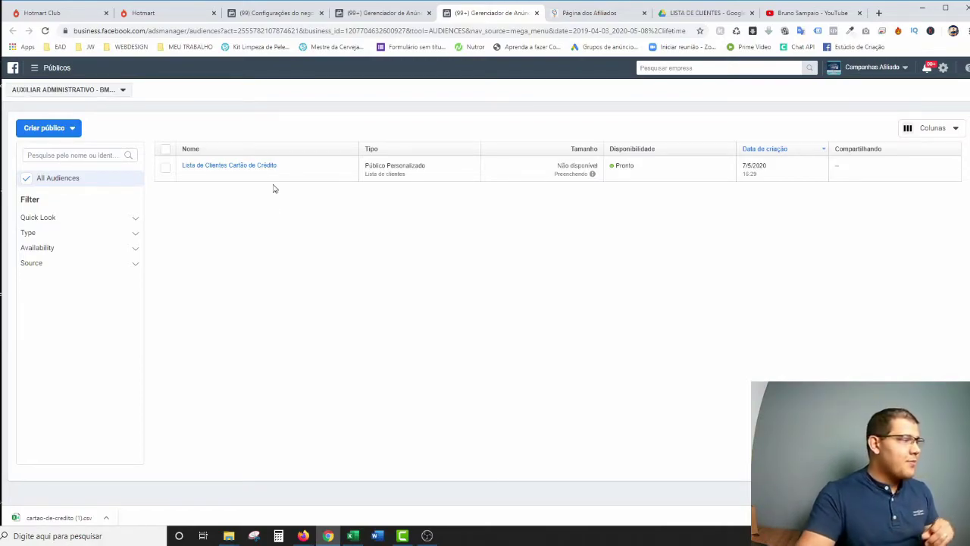
Start a lookalike audience using "Lista de Clientes Cartão de Crédito" as its source
left_click(167, 172)
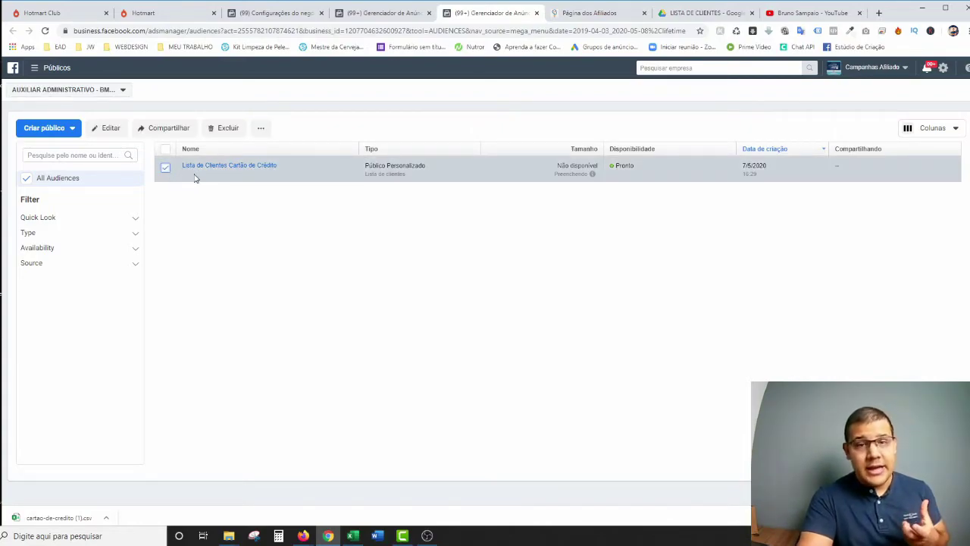
left_click(261, 130)
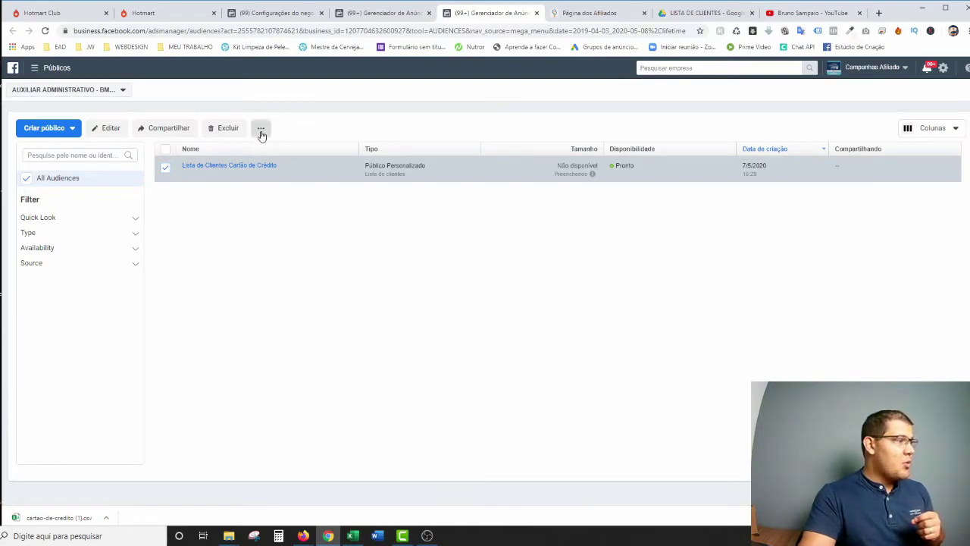
left_click(305, 151)
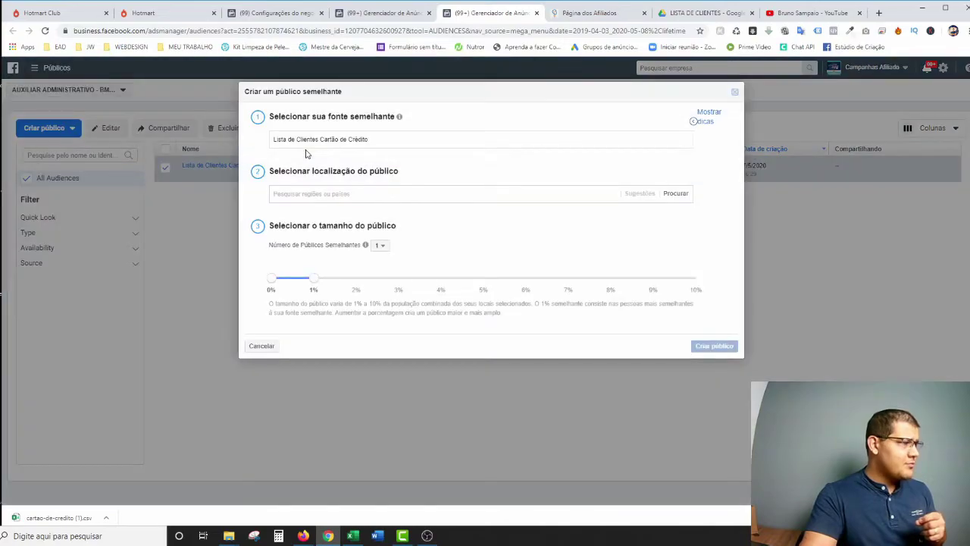
left_click(314, 196)
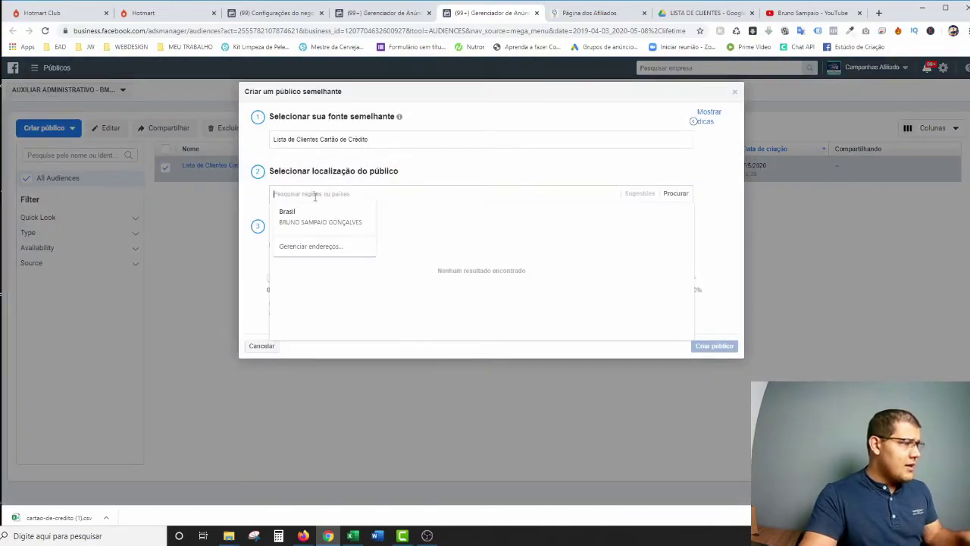
left_click(296, 212)
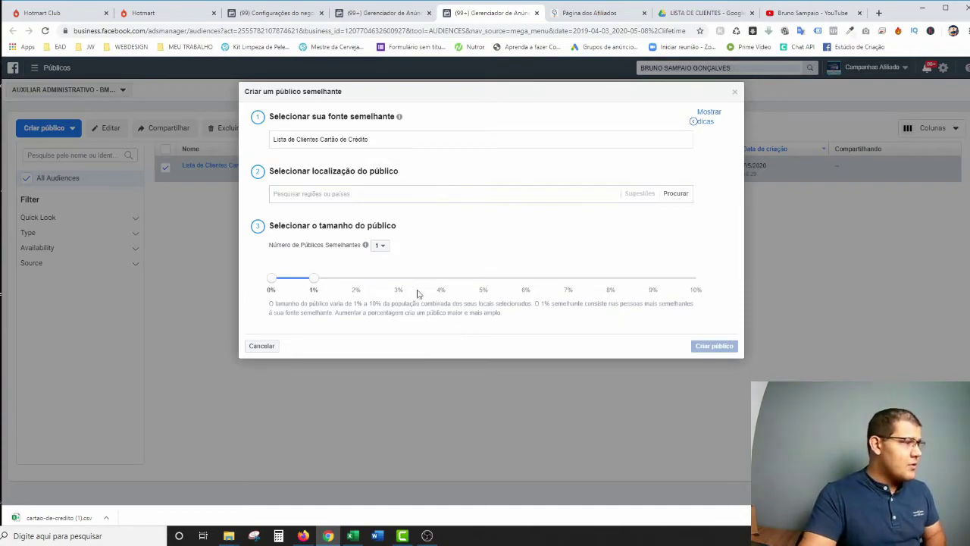
type("Brasil")
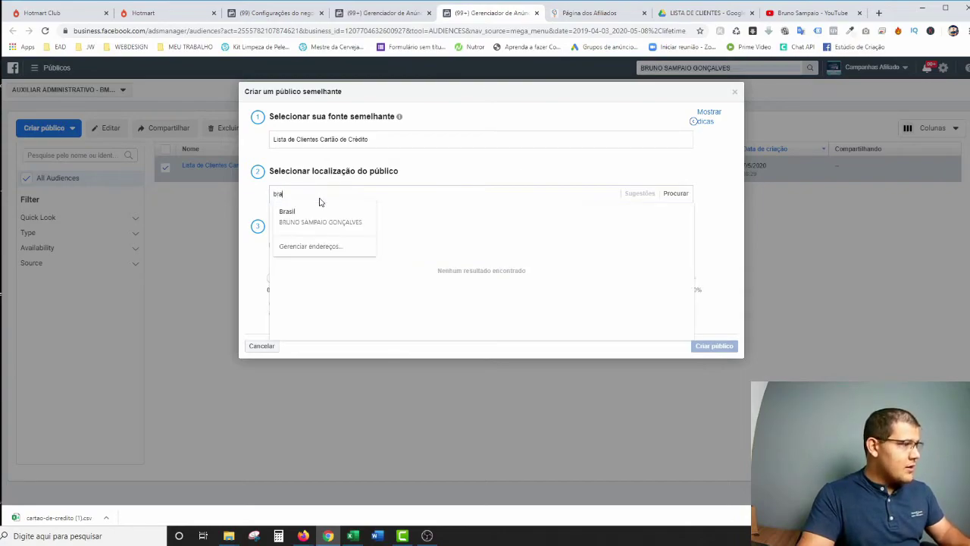
left_click(256, 215)
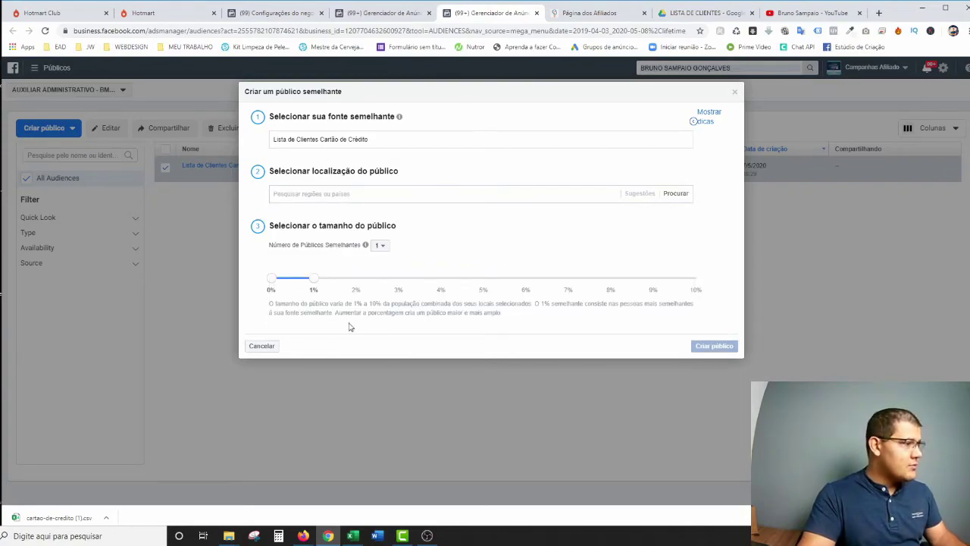
Set the audience location to Brasil and create a single 1% lookalike audience
left_click(323, 197)
left_click(301, 214)
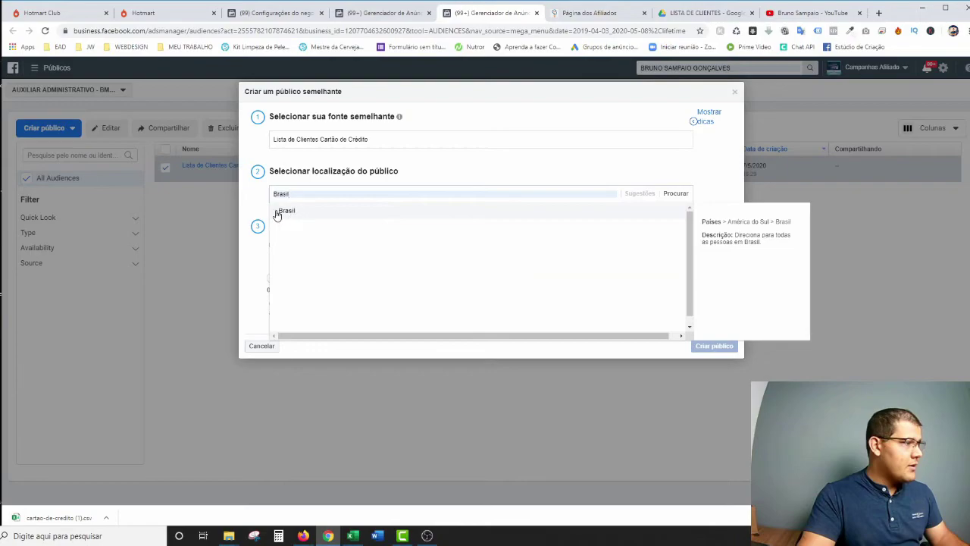
left_click(277, 215)
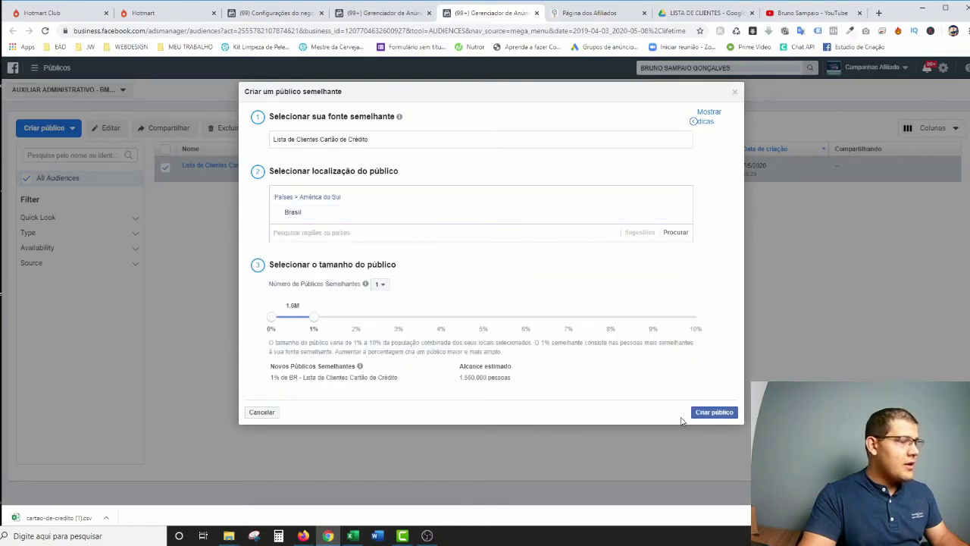
left_click(711, 412)
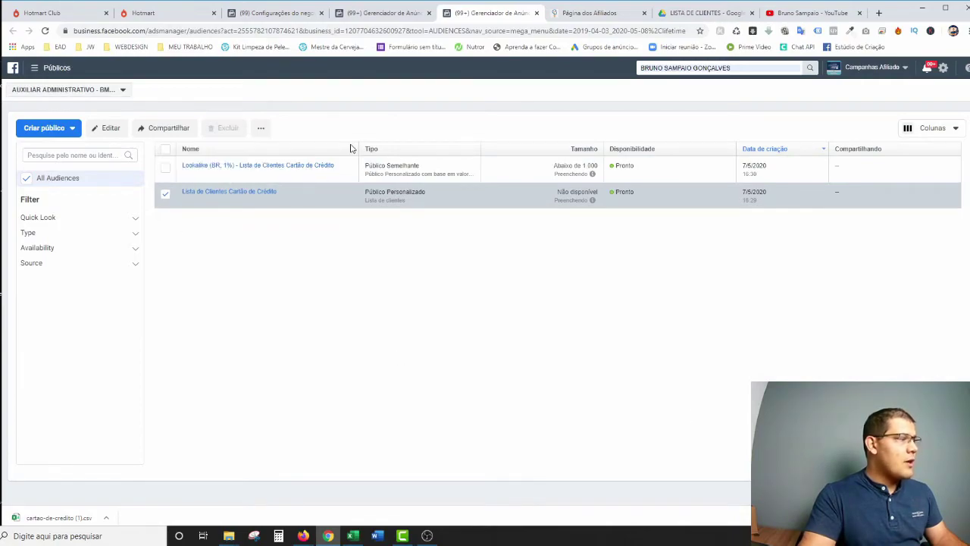
left_click(164, 195)
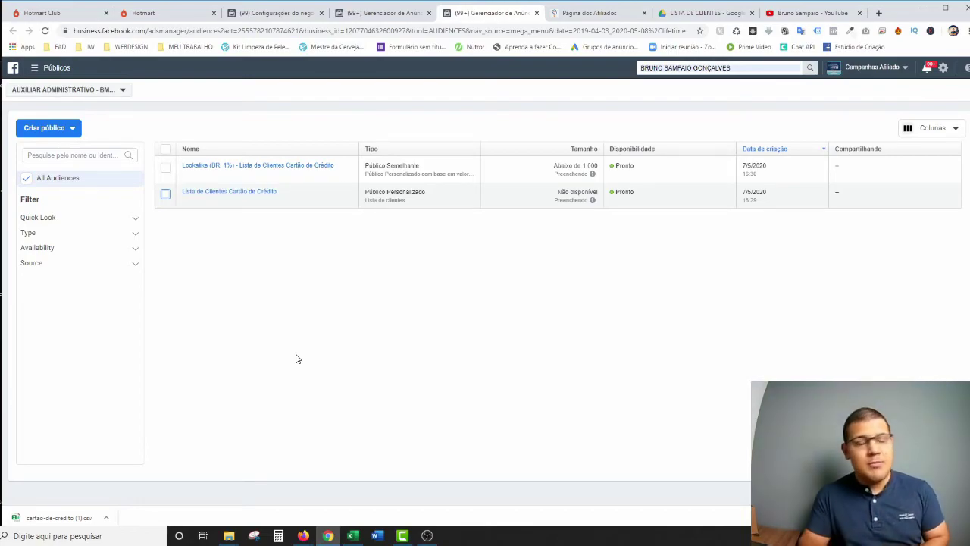
left_click(165, 194)
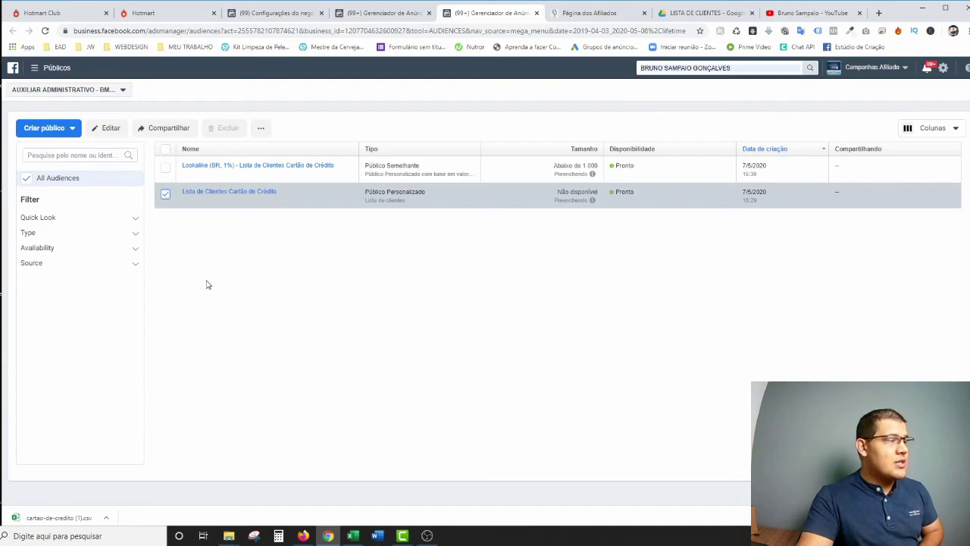